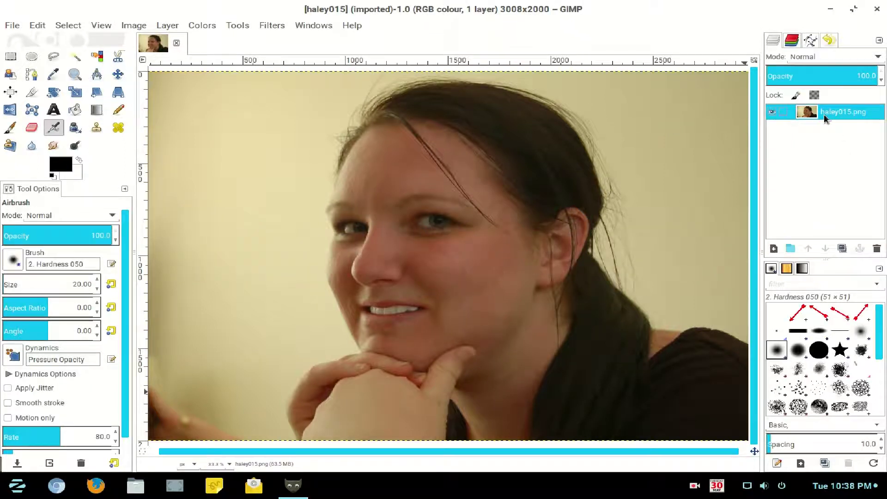
Duplicate the haley015.png photo layer with the Layers panel's Duplicate Layer button.
right_click(826, 119)
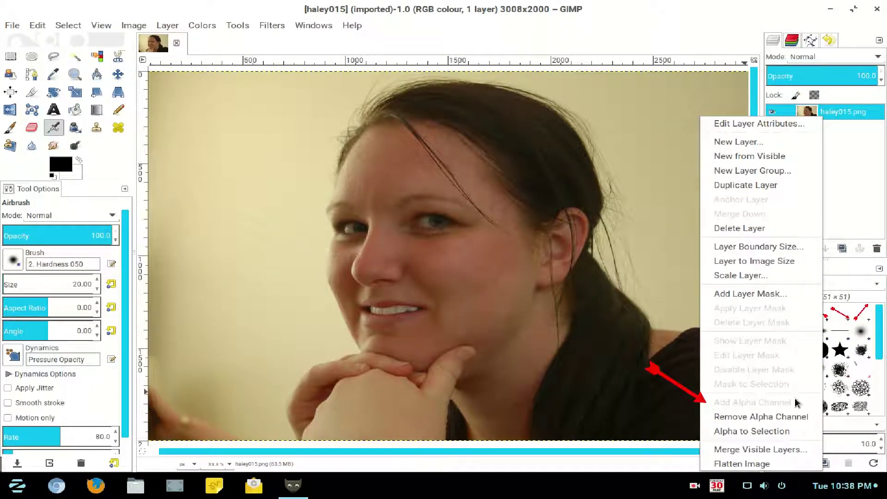
left_click(851, 196)
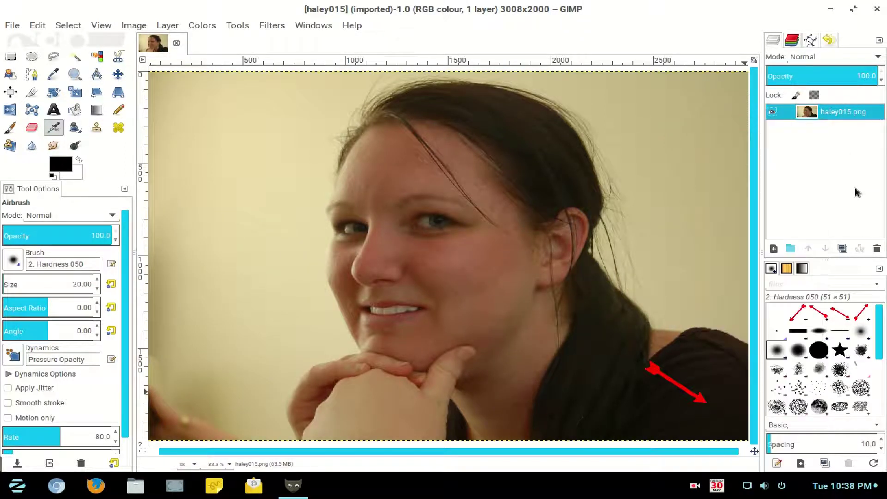
left_click(843, 249)
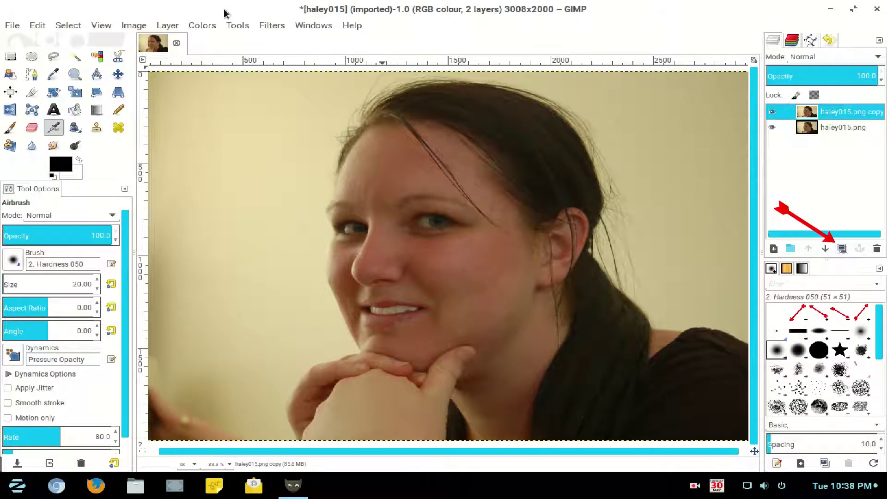
Apply a Gaussian Blur with 20 px horizontal and vertical radius to the haley015.png copy.
left_click(270, 27)
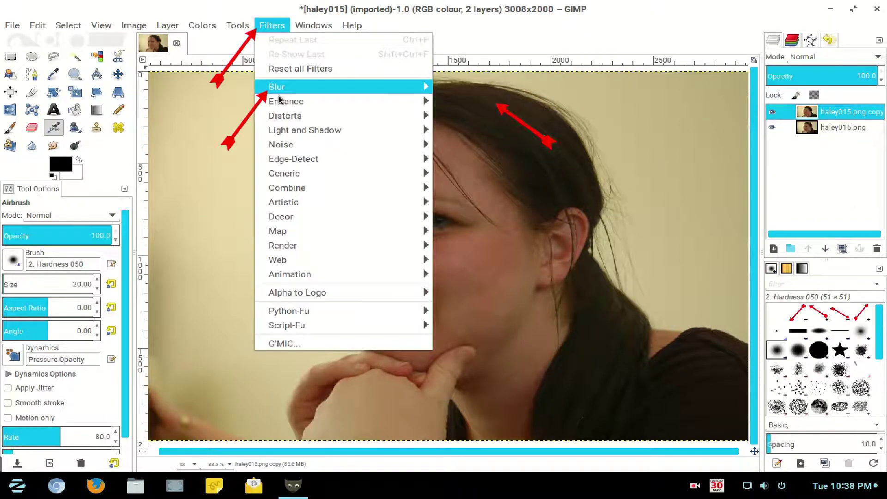
mouse_move(283, 87)
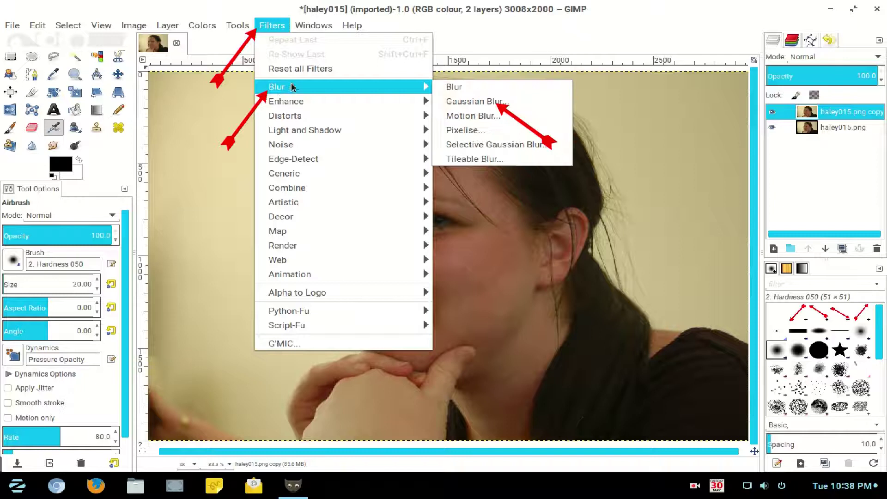
left_click(457, 101)
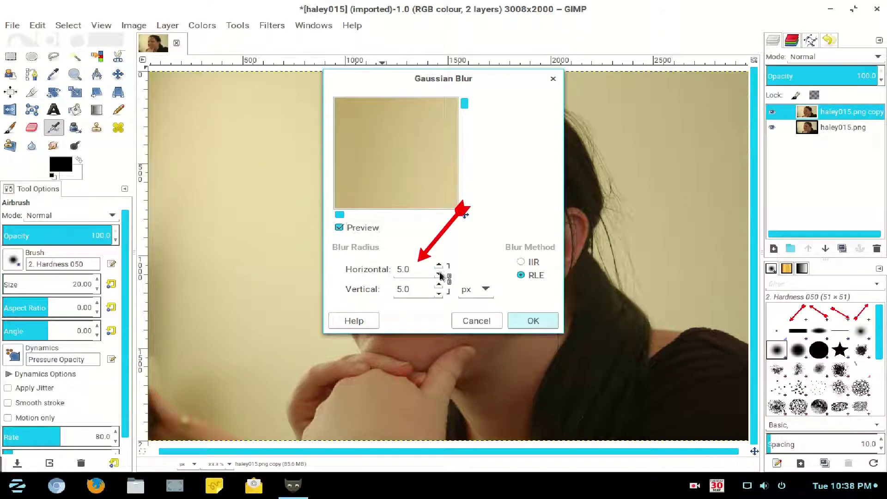
scroll(441, 269, "up", 7)
scroll(440, 269, "up", 7)
left_click(438, 295)
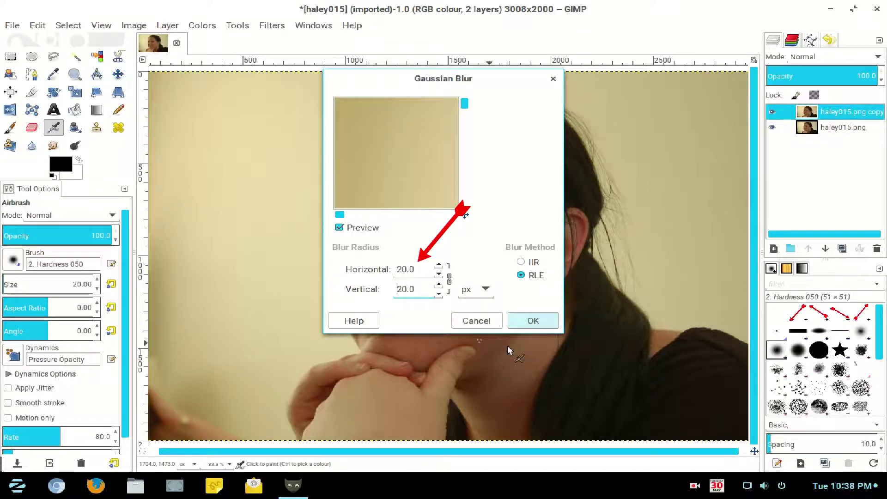
left_click(533, 321)
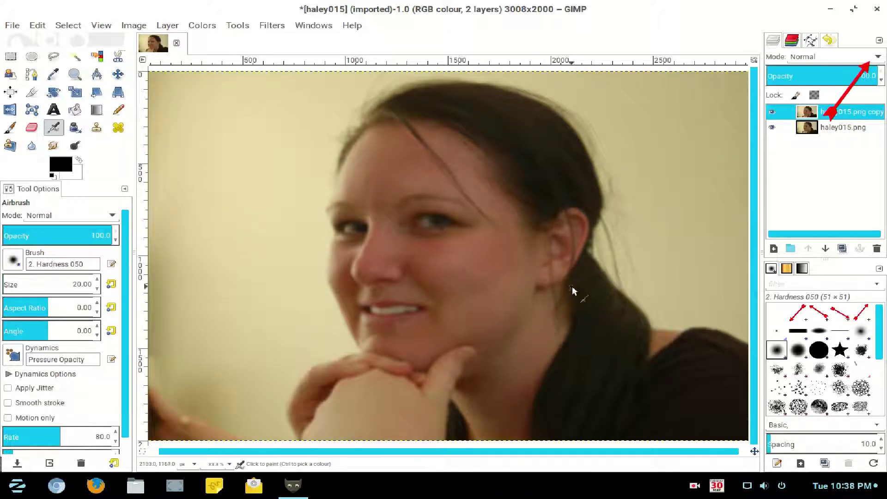
Switch the blurred copy to Grain extract mode and create a Visible layer with New from Visible.
left_click(877, 61)
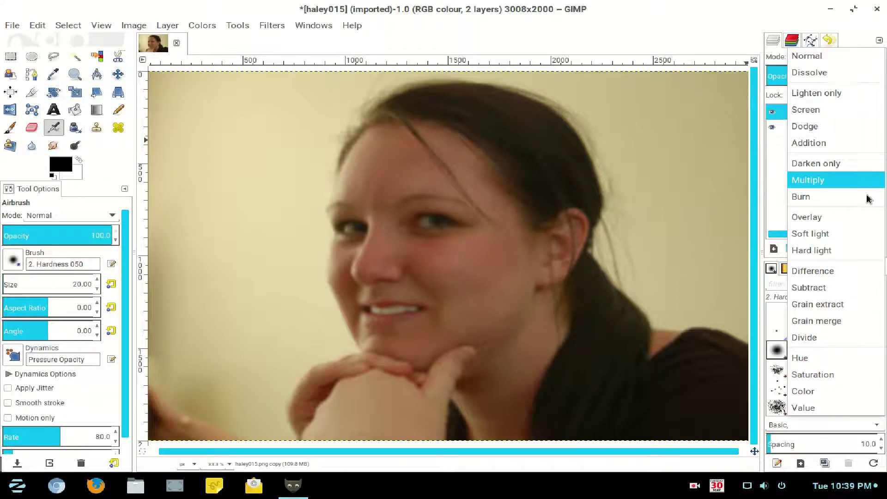
left_click(857, 310)
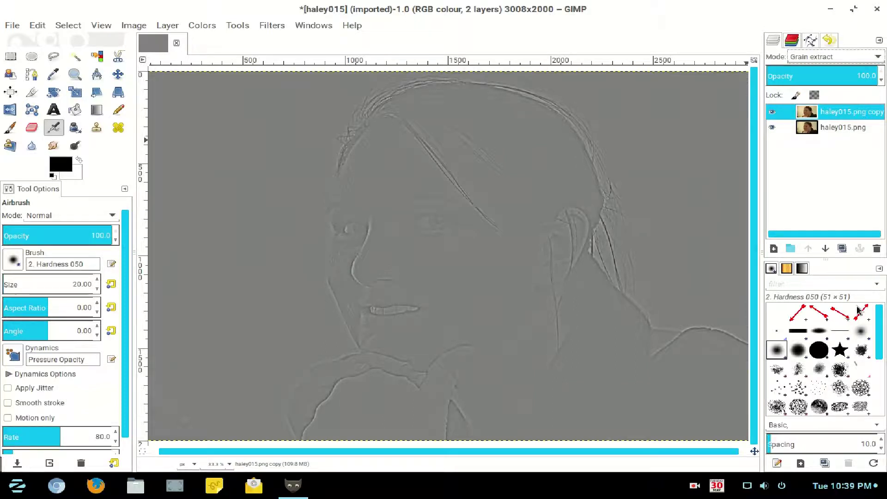
right_click(805, 113)
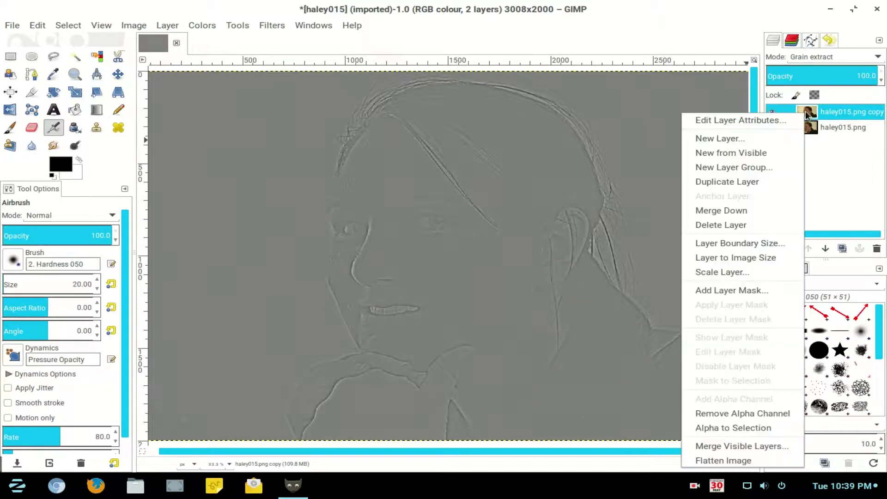
left_click(770, 147)
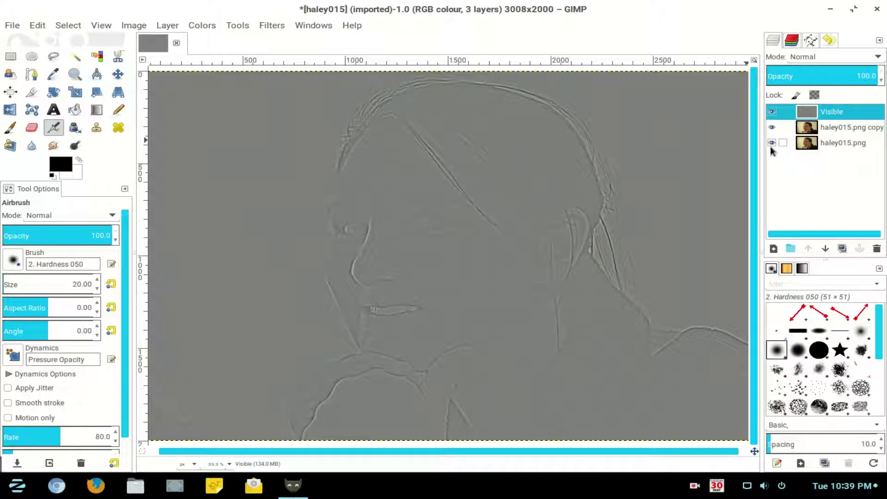
Set the Visible layer to Grain merge and return the haley015.png copy to Normal mode.
left_click(878, 58)
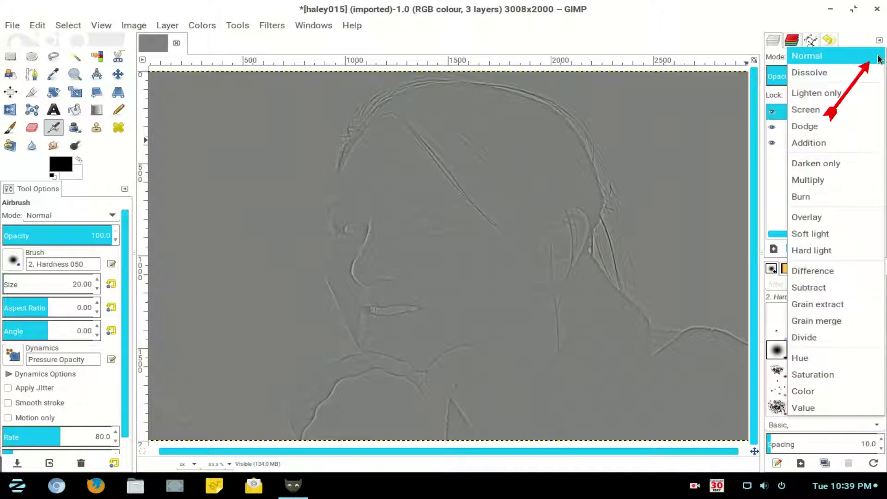
left_click(865, 322)
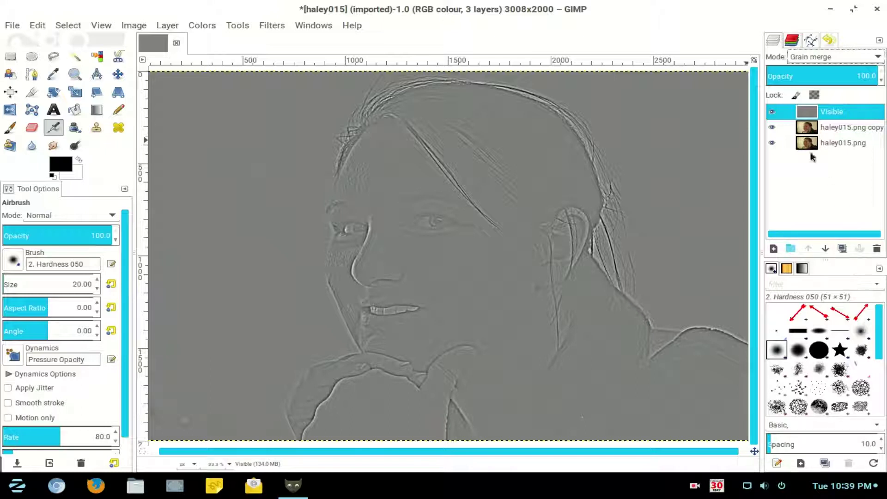
left_click(805, 133)
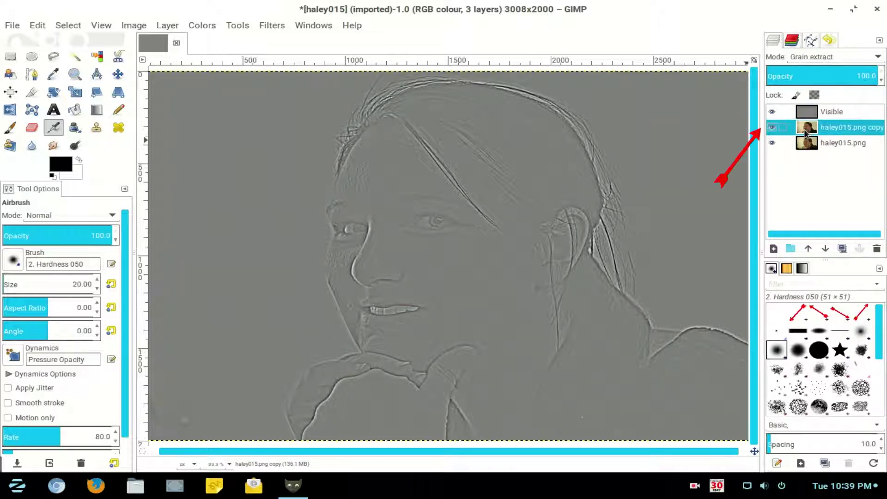
left_click(878, 56)
scroll(859, 54, "up", 7)
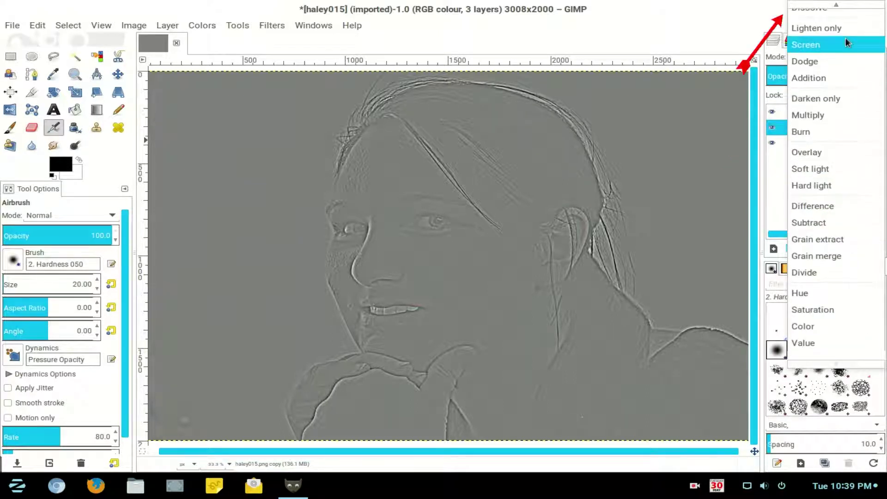
scroll(845, 38, "up", 2)
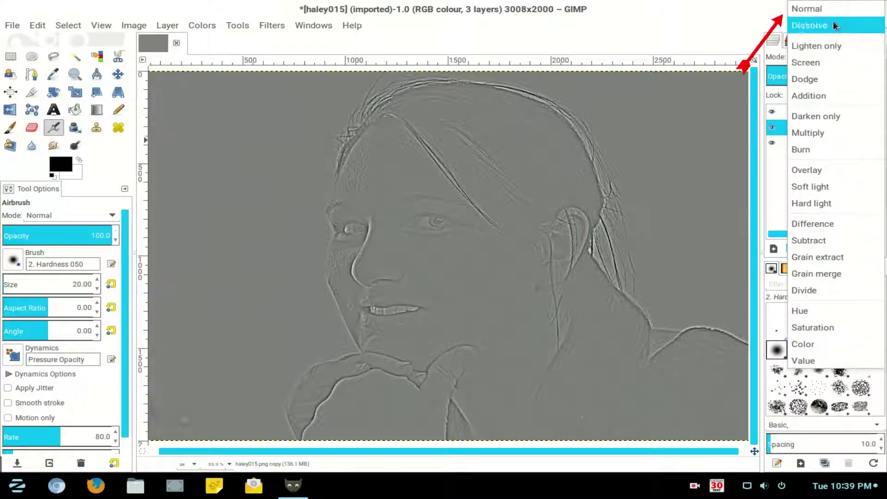
left_click(823, 12)
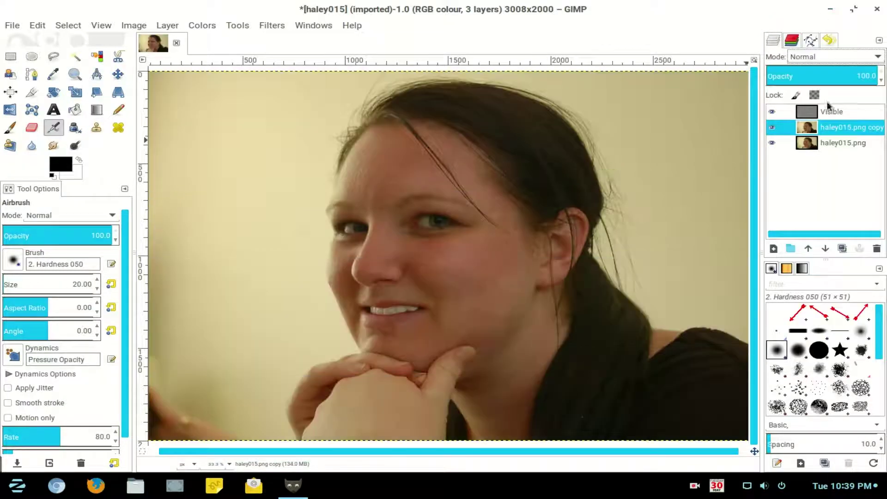
On the Visible layer, heal the lower-cheek blemish with a 91.82 Heal brush sampled from clean skin.
left_click(810, 113)
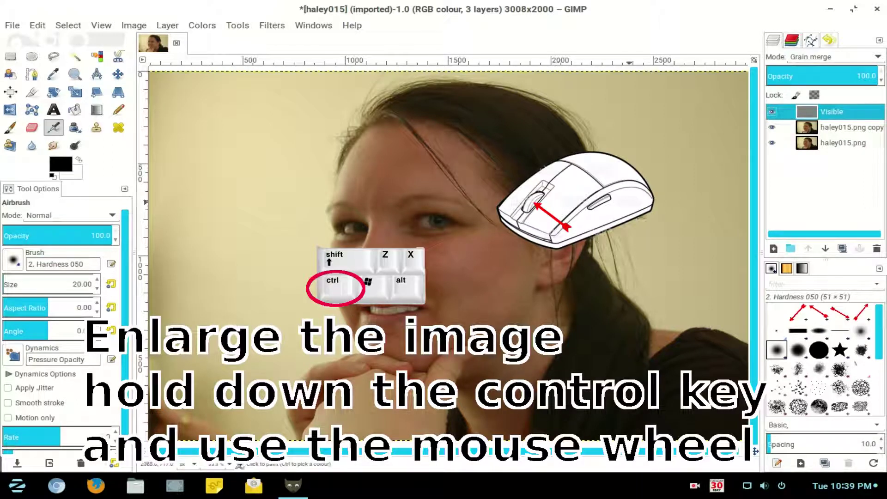
scroll(634, 208, "up", 1)
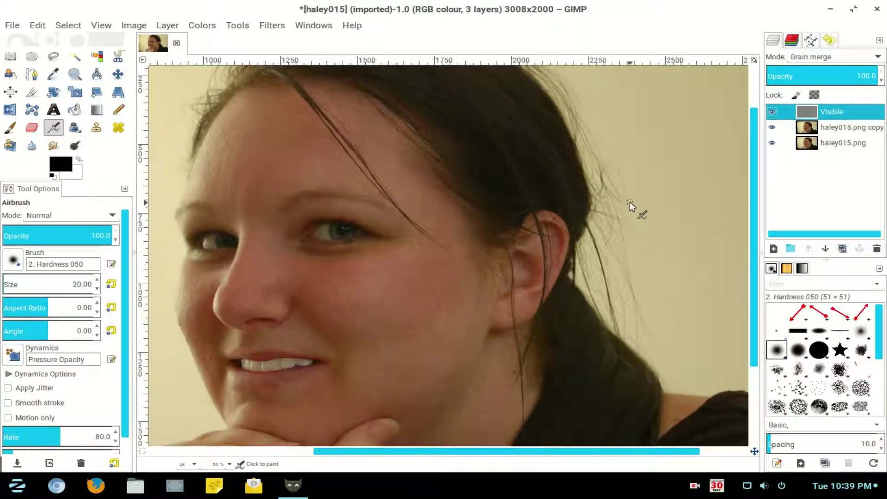
left_click(118, 129)
left_click(11, 282)
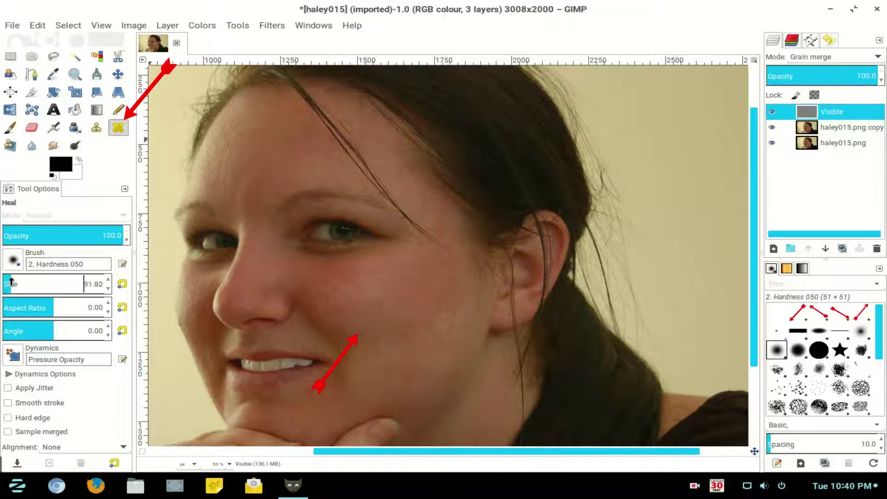
left_click(377, 326, "ctrl")
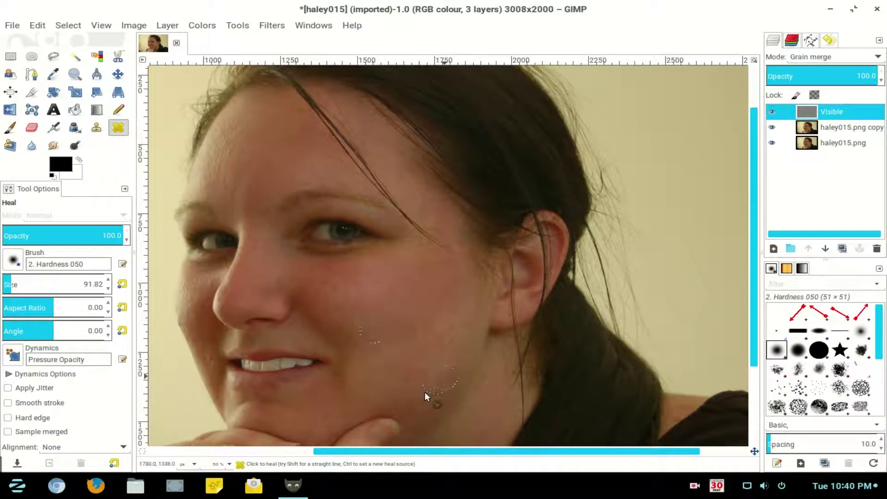
left_click(436, 397)
Duplicate the Visible layer and put the new Visible copy in Grain extract mode.
left_click(839, 249)
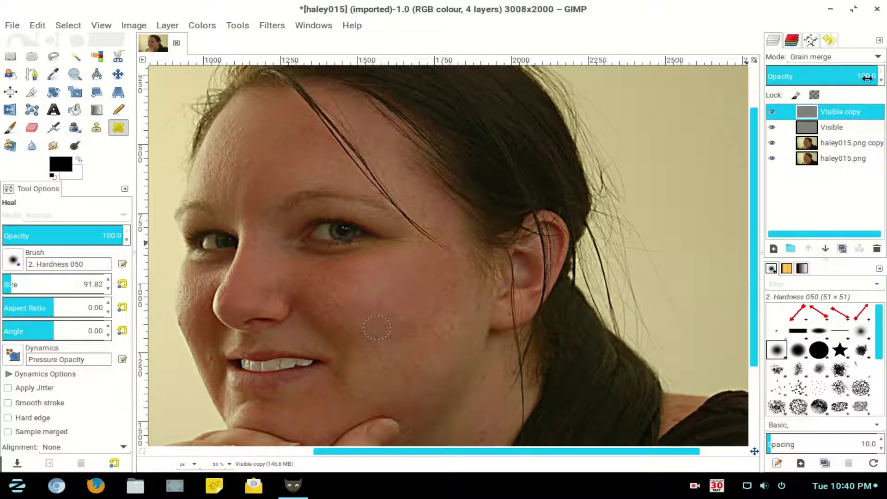
left_click(876, 56)
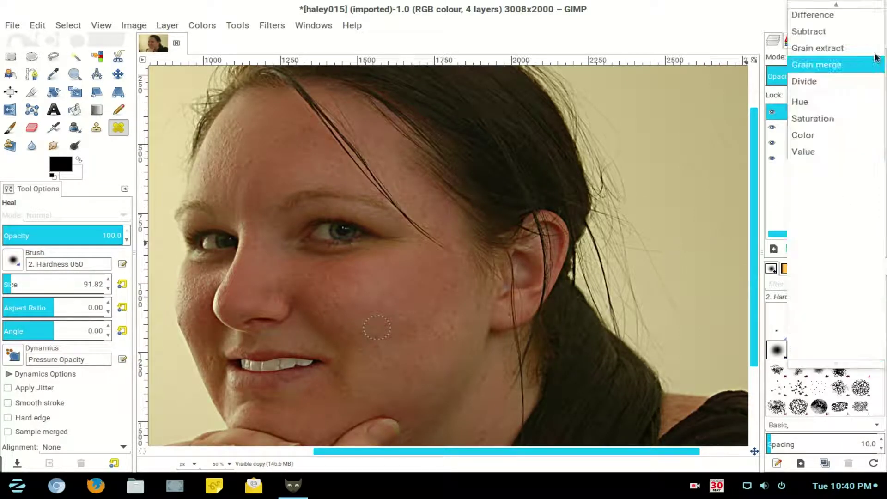
left_click(843, 46)
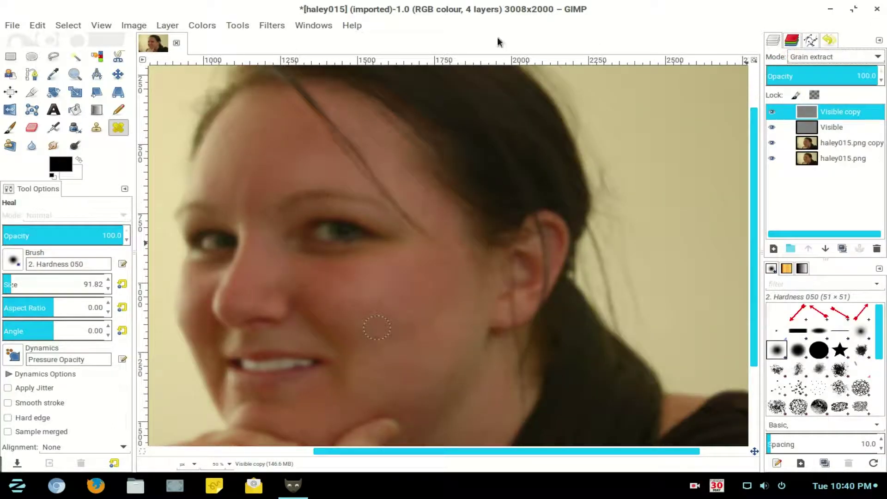
Add a 'Grayscale copy of layer' mask to the Visible copy layer.
left_click(174, 25)
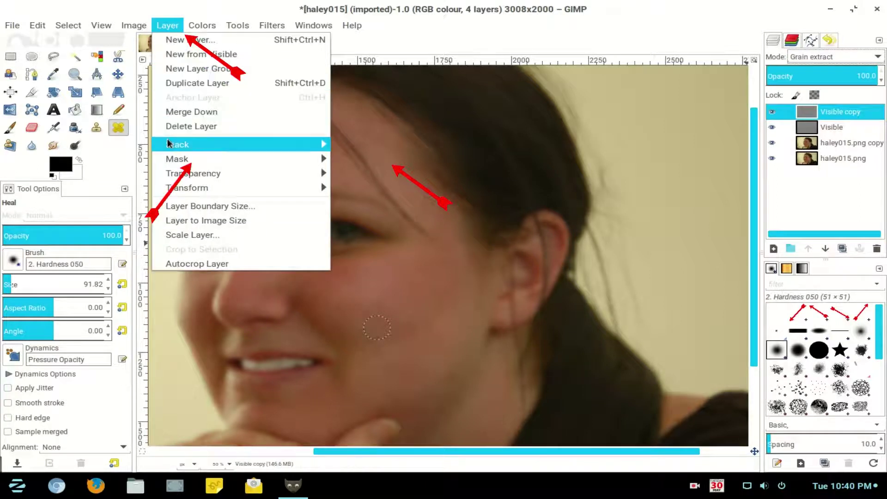
mouse_move(175, 160)
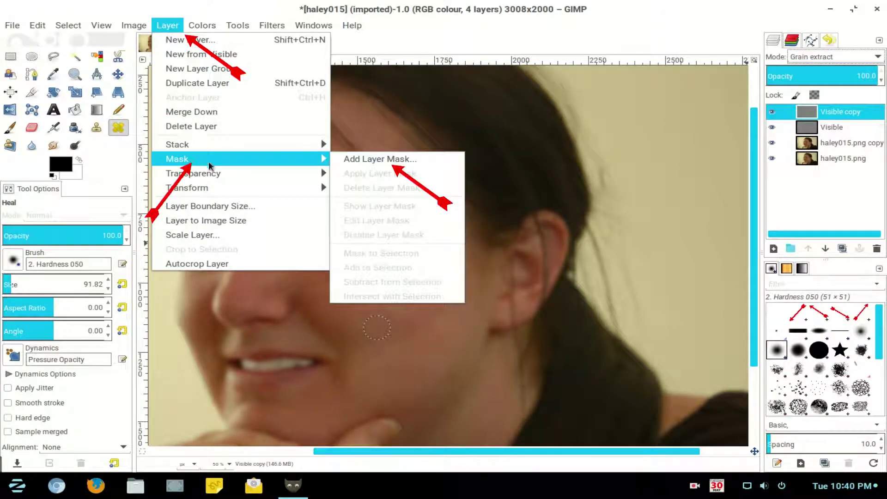
left_click(422, 161)
left_click(393, 277)
left_click(489, 355)
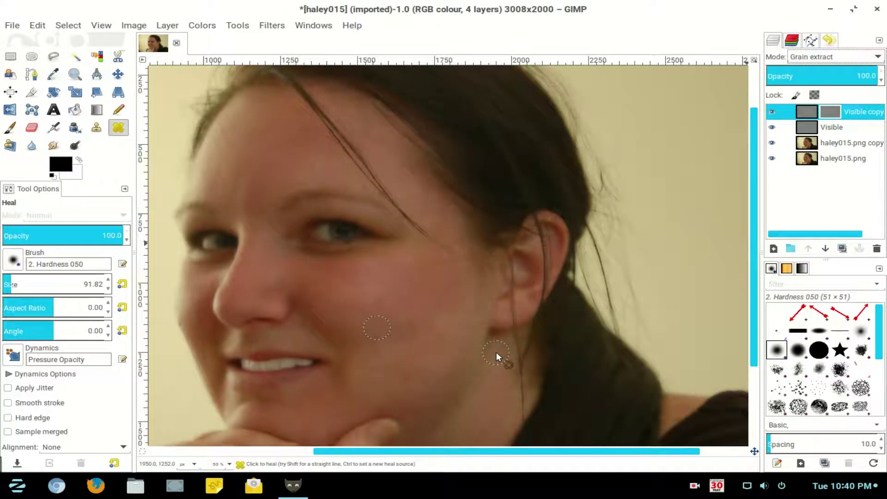
Paint black with the Paintbrush on the Visible copy mask over the inner eye and the hairline.
left_click(14, 129)
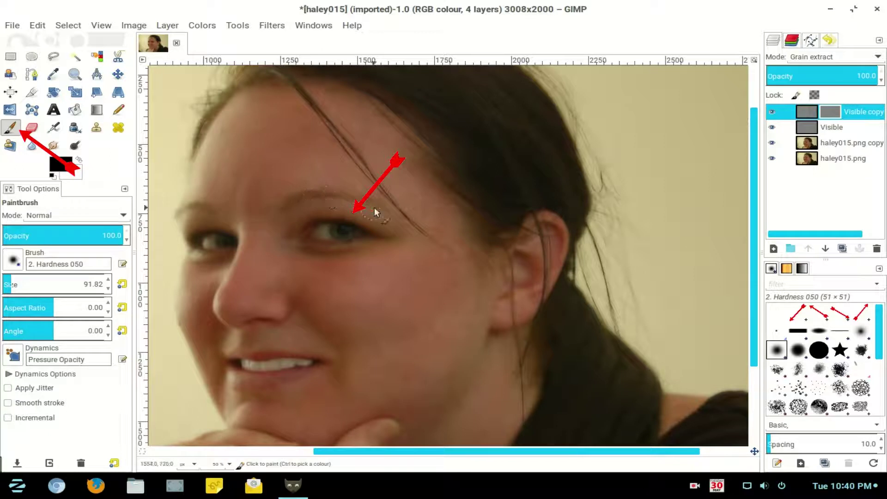
left_click(322, 234)
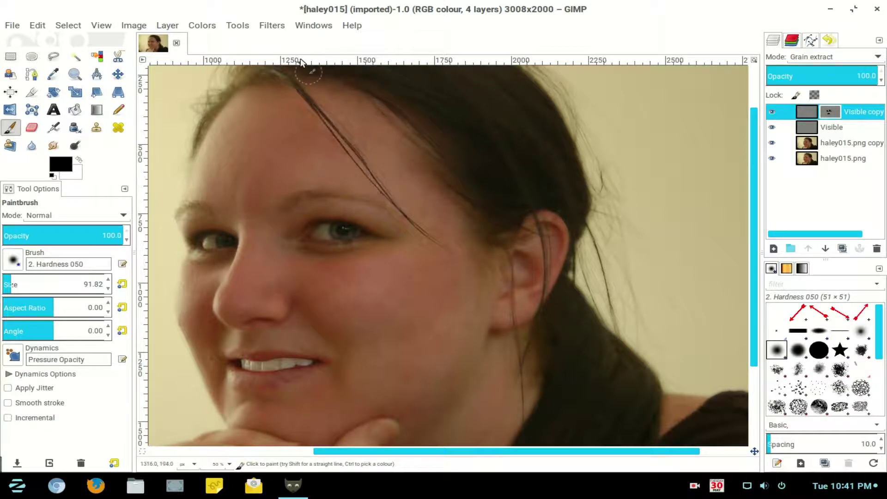
scroll(692, 242, "up", 3)
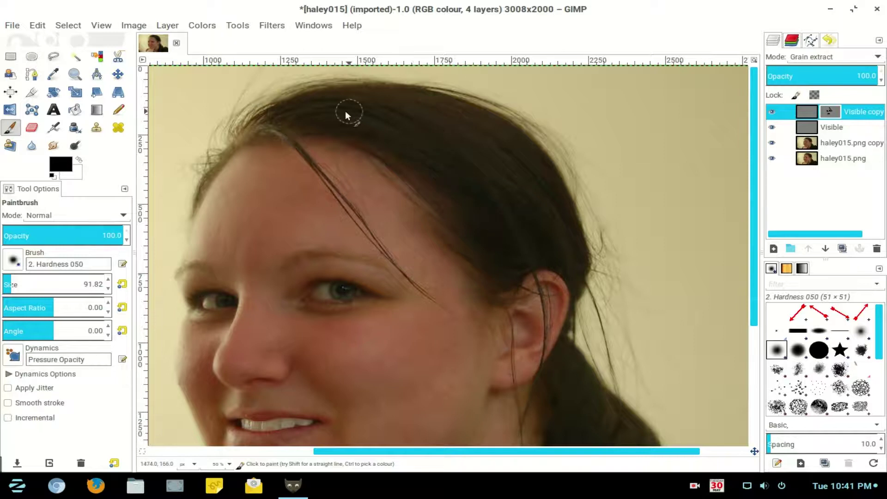
mouse_move(201, 186)
left_mouse_down()
mouse_move(232, 103)
mouse_move(257, 81)
mouse_move(288, 109)
left_mouse_up()
scroll(518, 344, "down", 3)
scroll(518, 343, "down", 3)
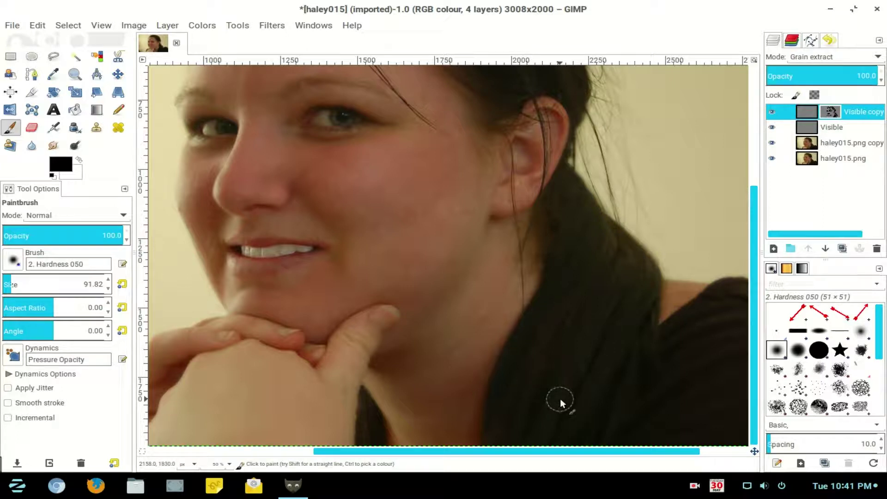
Lower the Visible copy layer's opacity to 76.0.
left_click(881, 81)
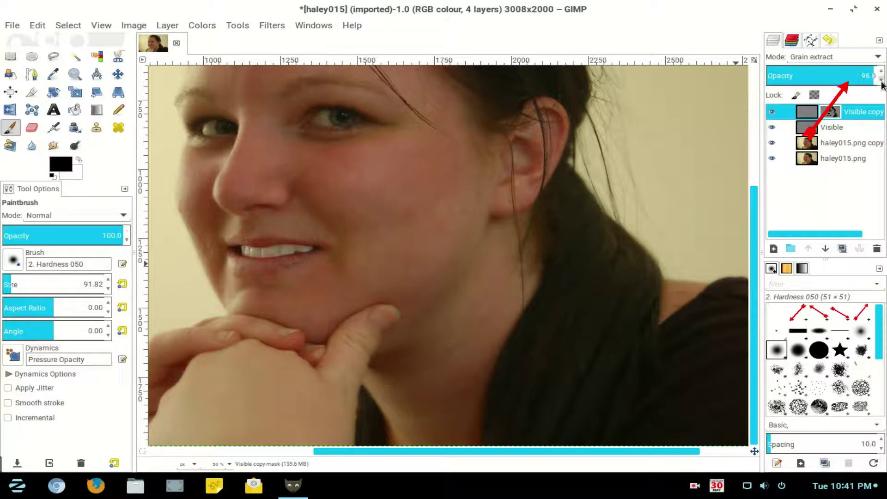
left_click(881, 80)
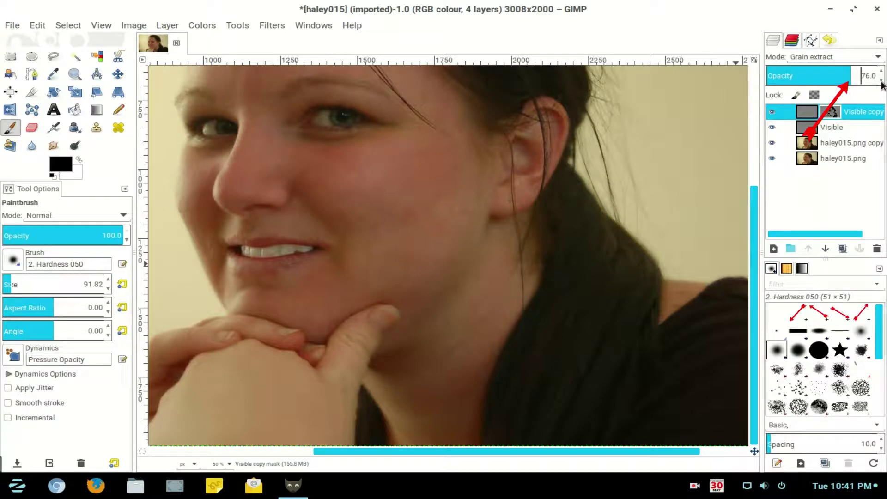
left_click_drag(753, 244, 754, 171)
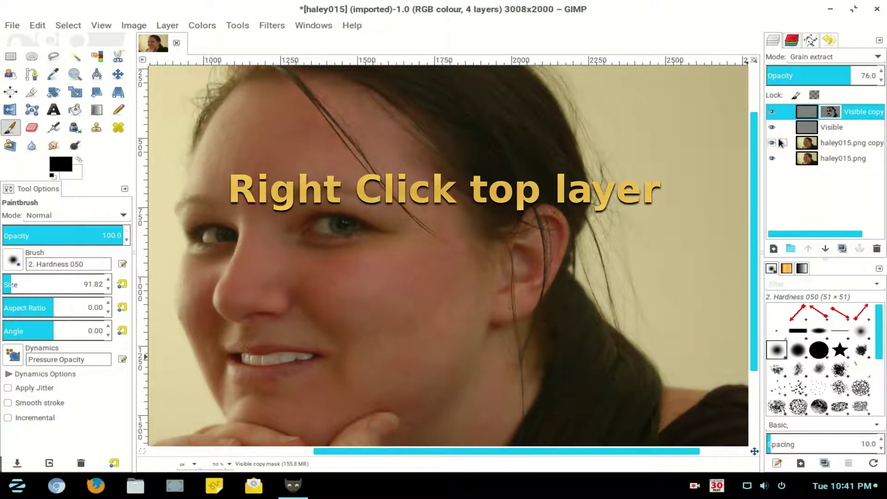
Use Flatten Image to merge the whole layer stack into a single haley015.png layer.
right_click(801, 112)
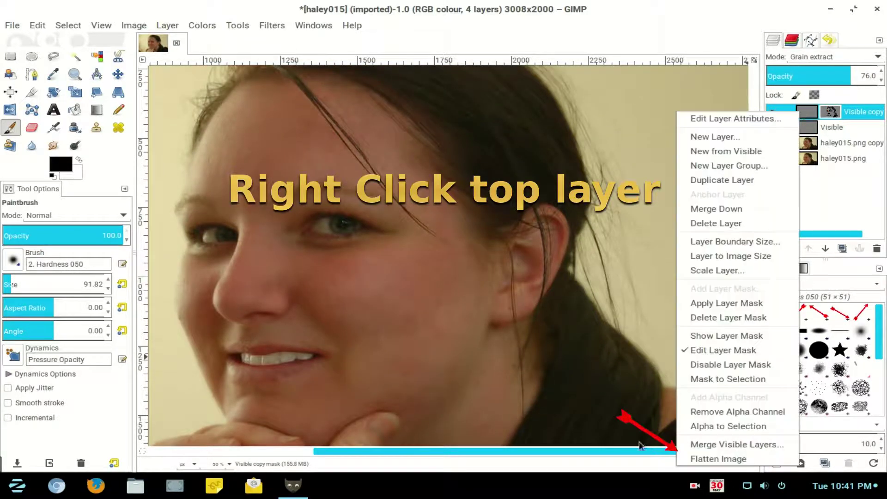
left_click(718, 459)
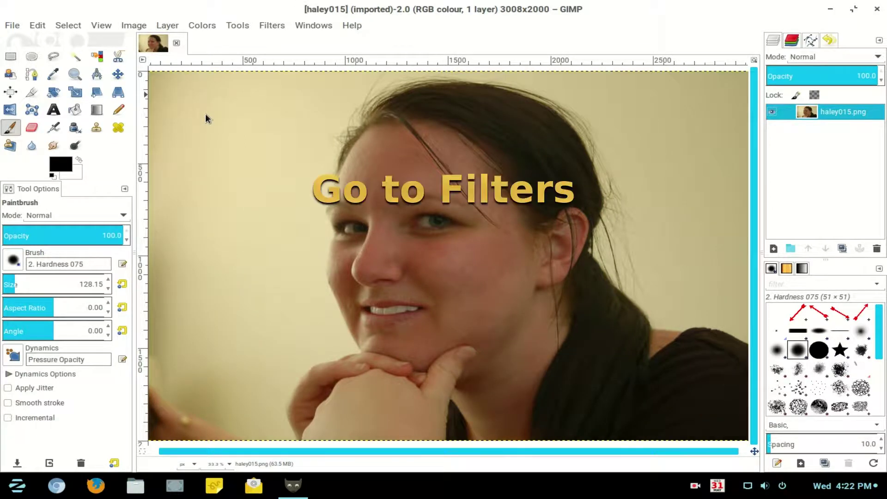
Launch G'MIC from the Filters menu to show its list of 487 filters.
left_click(277, 26)
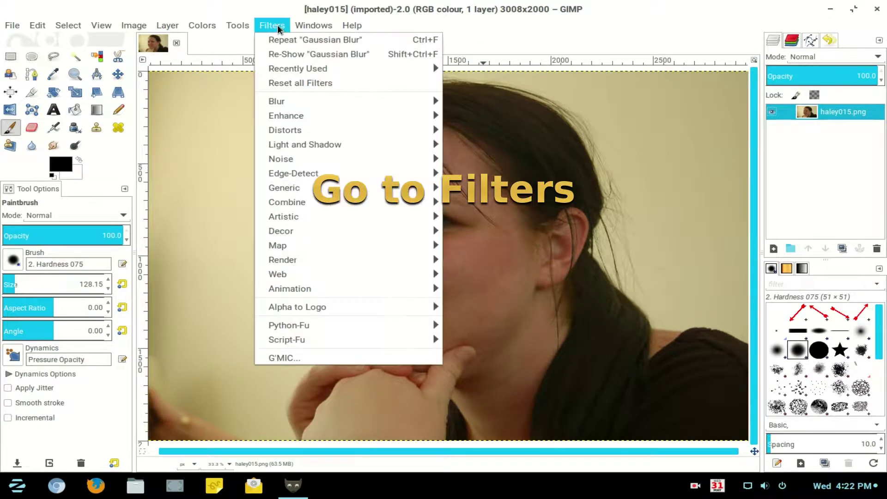
left_click(289, 358)
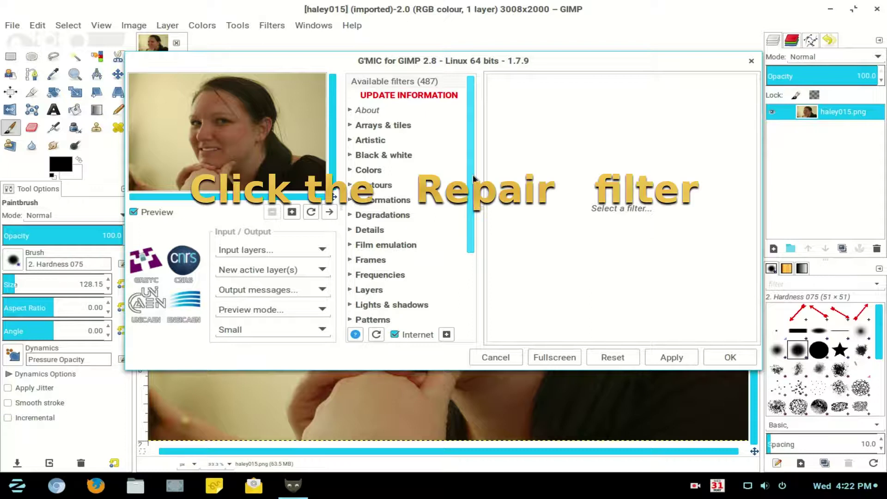
Expand G'MIC's Repair category and select the Smooth [skin] filter.
left_click_drag(474, 177, 472, 247)
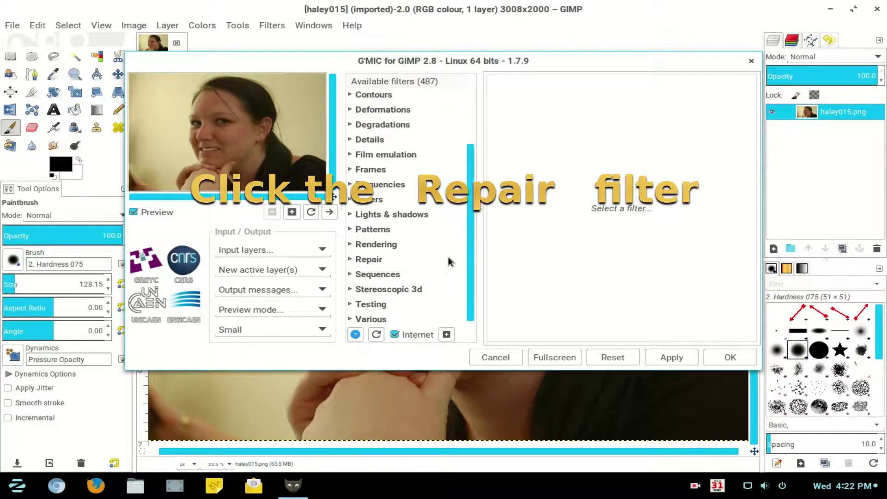
left_click(351, 260)
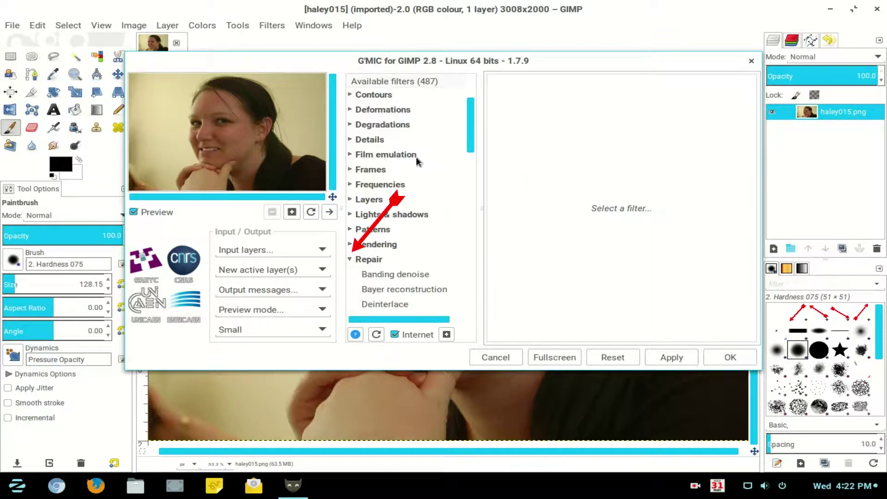
scroll(418, 160, "down", 10)
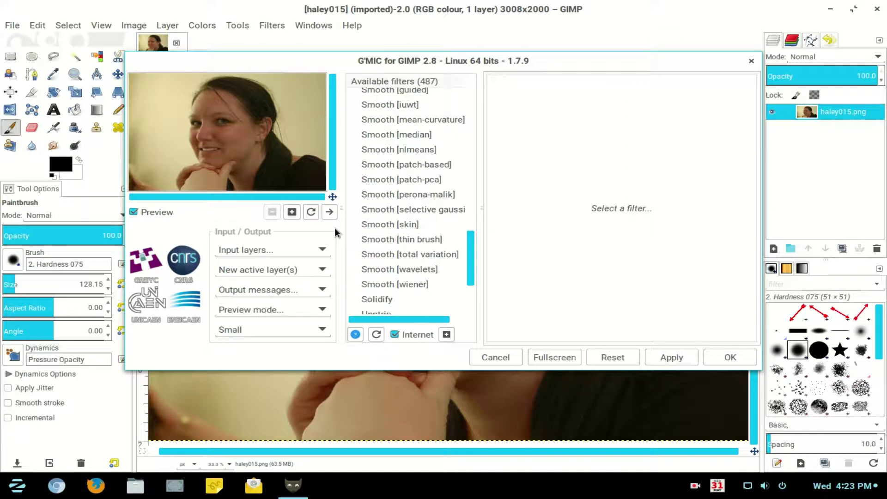
left_click(375, 224)
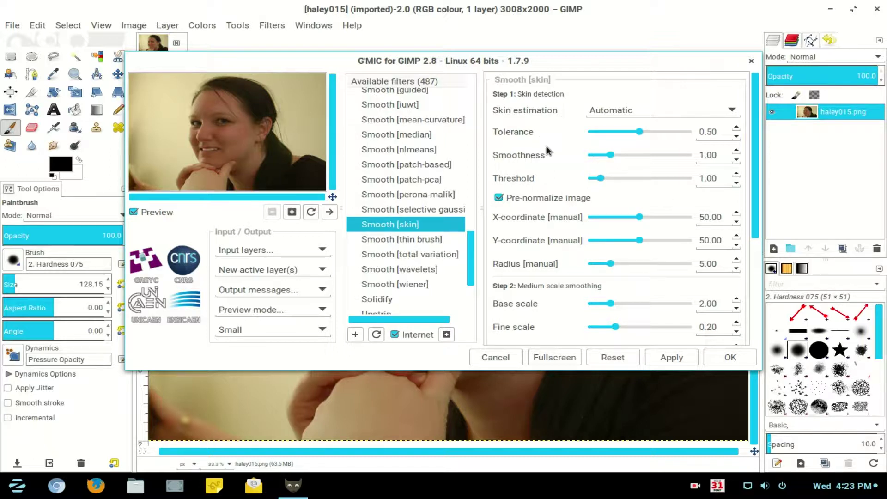
Raise the Smooth [skin] Tolerance from 0.50 to 0.79.
left_click(736, 128)
left_click(737, 127)
left_click(737, 128)
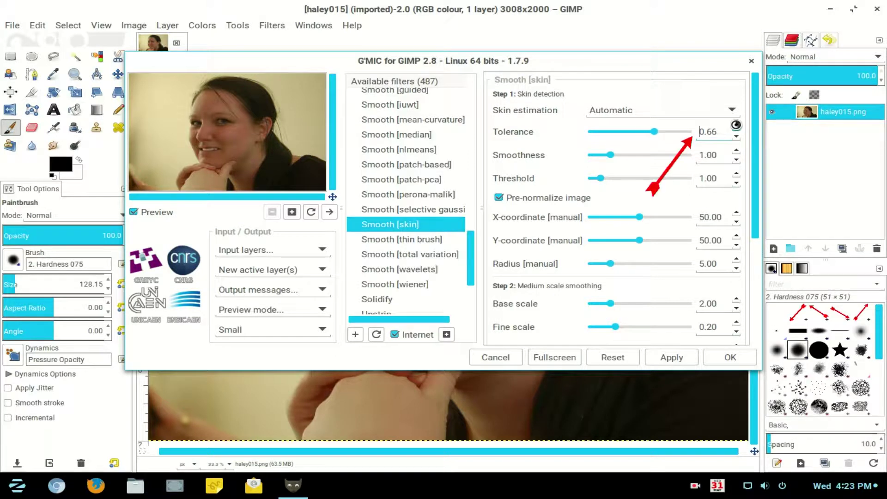
left_click(736, 128)
left_click(737, 128)
left_click(736, 128)
left_click(736, 128)
left_click(737, 128)
left_click(737, 127)
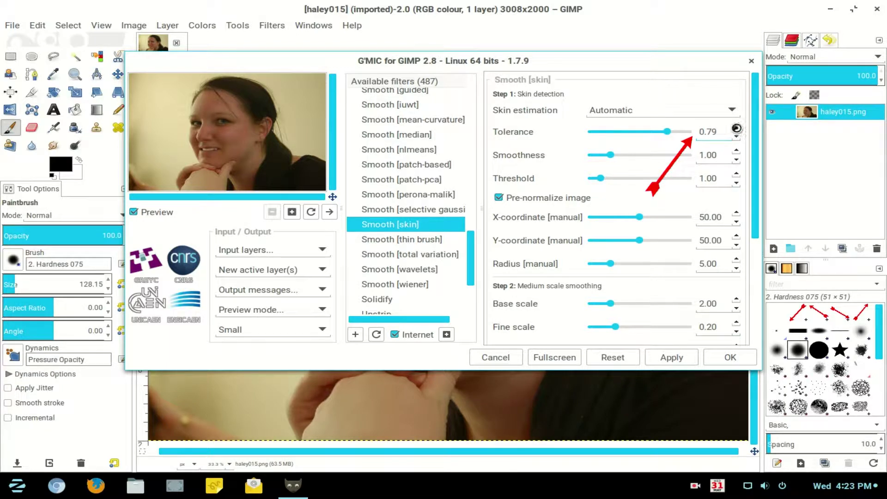
Set Smoothness to 1.90 and apply the skin smoothing to the photo.
left_click(736, 151)
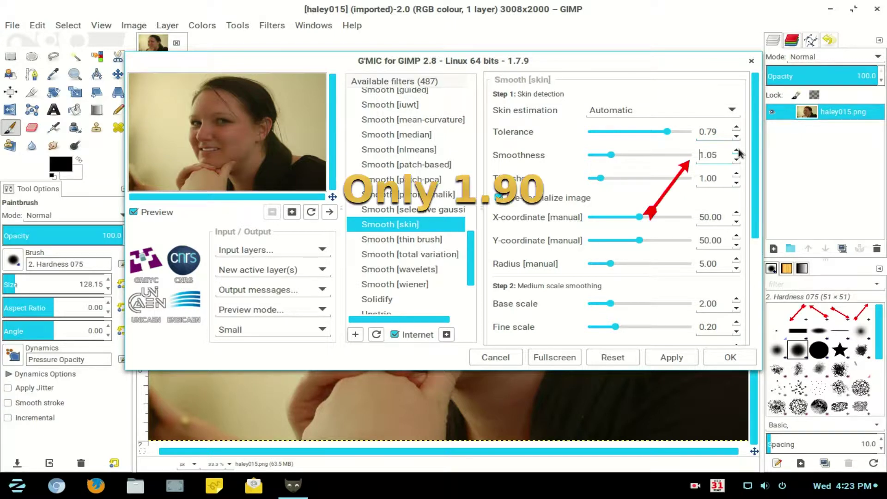
left_click(737, 151)
left_click(737, 151)
left_click(737, 150)
left_click(737, 150)
left_click(737, 150)
left_click(736, 151)
left_click(737, 150)
left_click(737, 150)
left_click(737, 160)
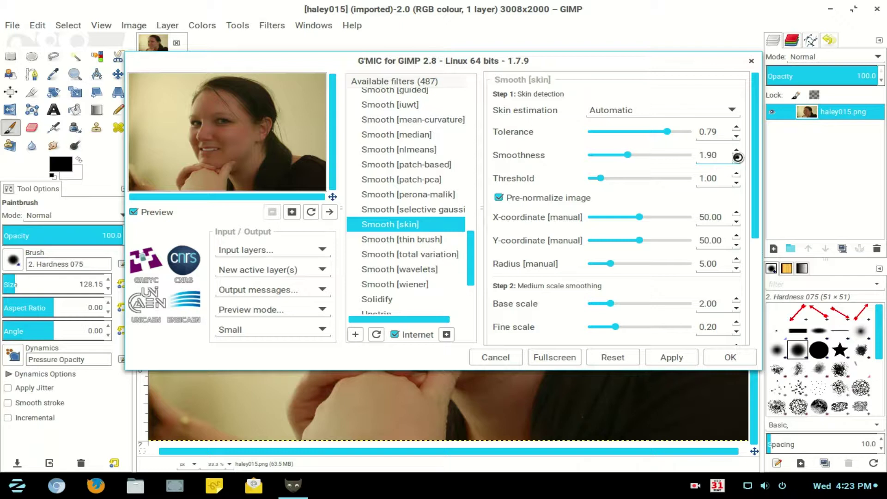
left_click(730, 358)
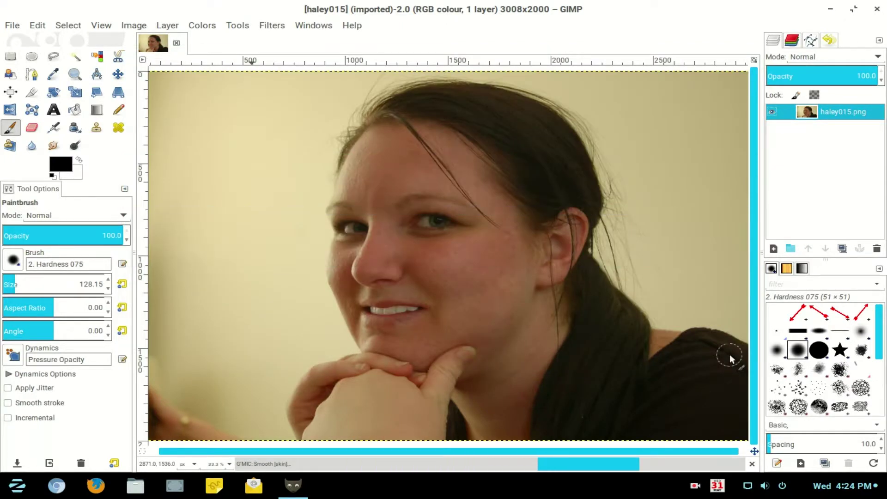